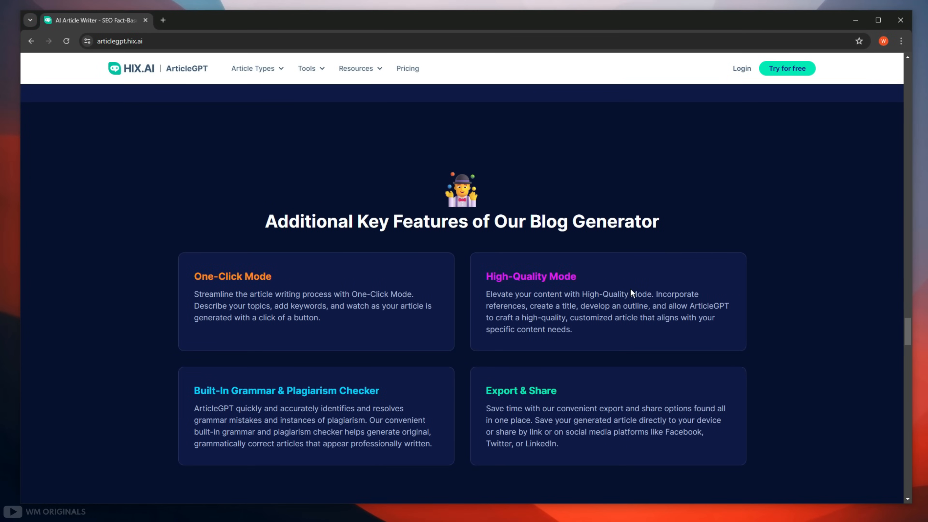
# Step: Return to the start of the ArticleGPT landing page, start for free and sign in with an existing account
pyautogui.scroll(20, 716, 421)
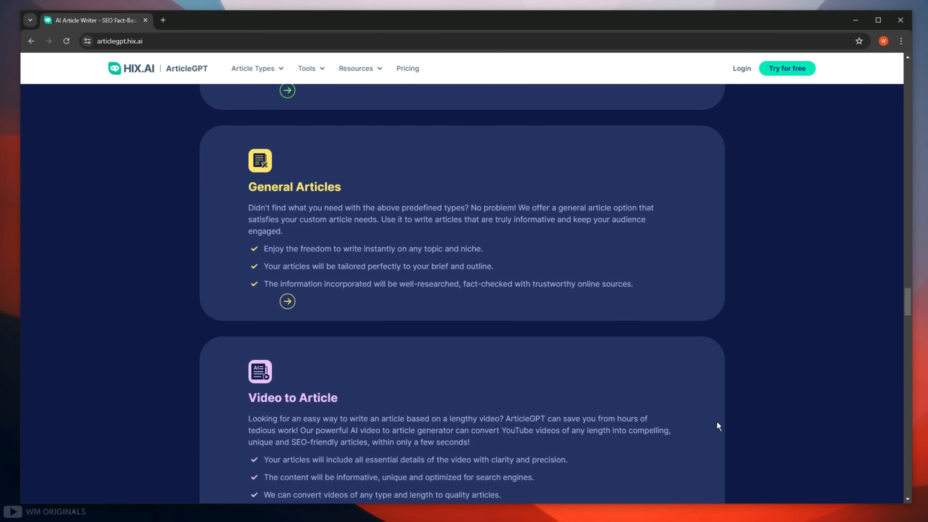
pyautogui.scroll(20, 717, 423)
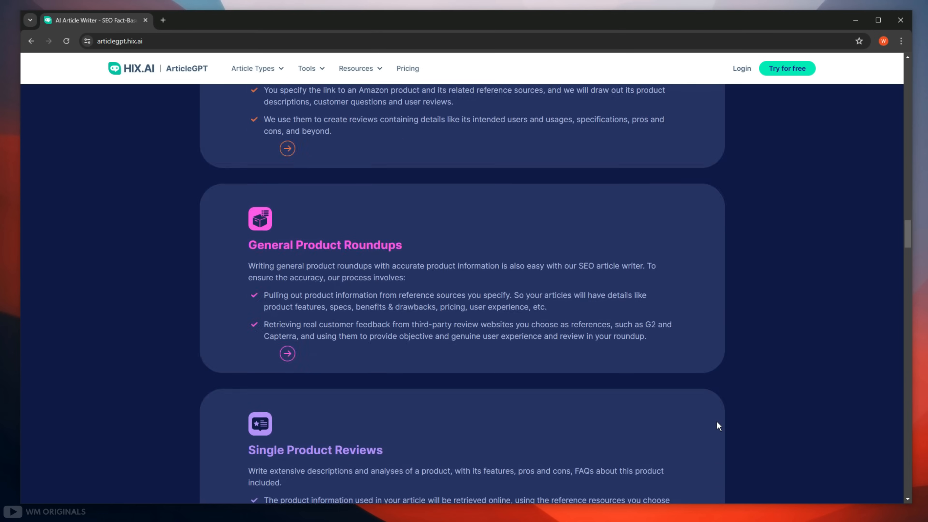
pyautogui.scroll(20, 716, 422)
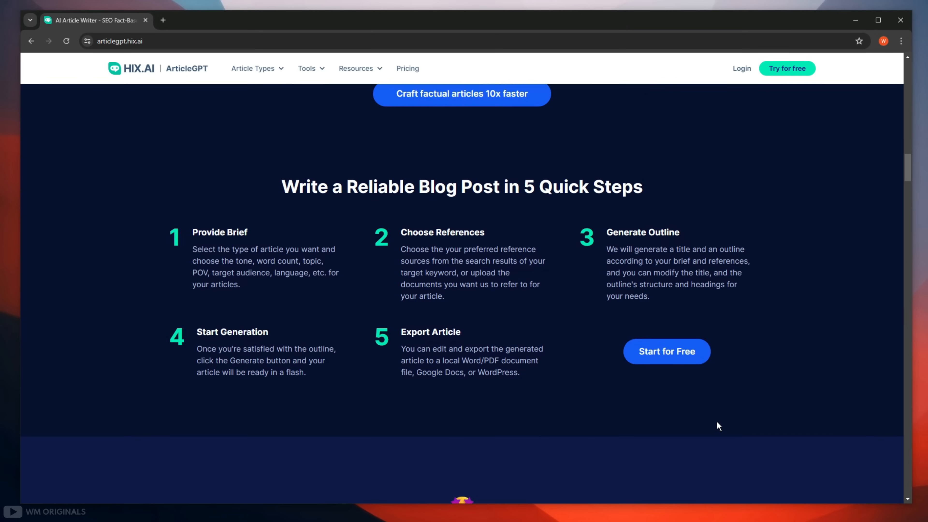
pyautogui.scroll(20, 717, 425)
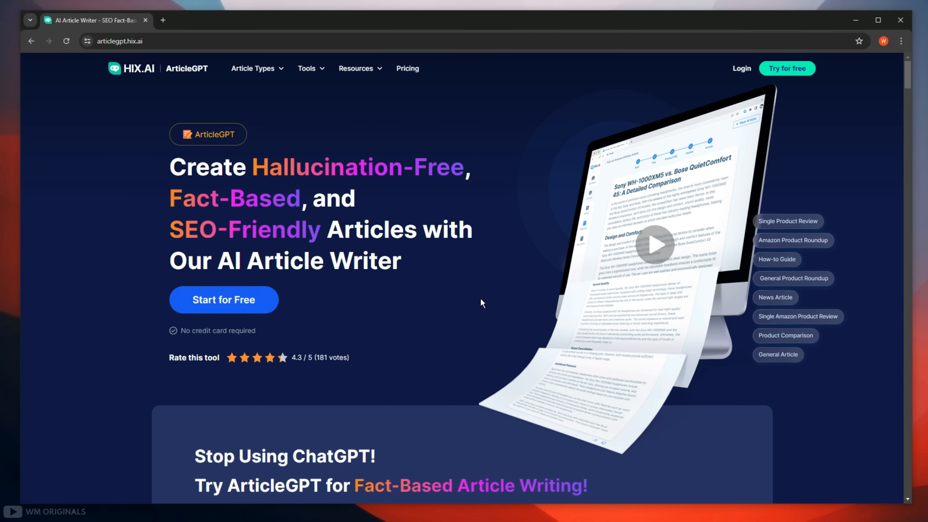
pyautogui.click(210, 298)
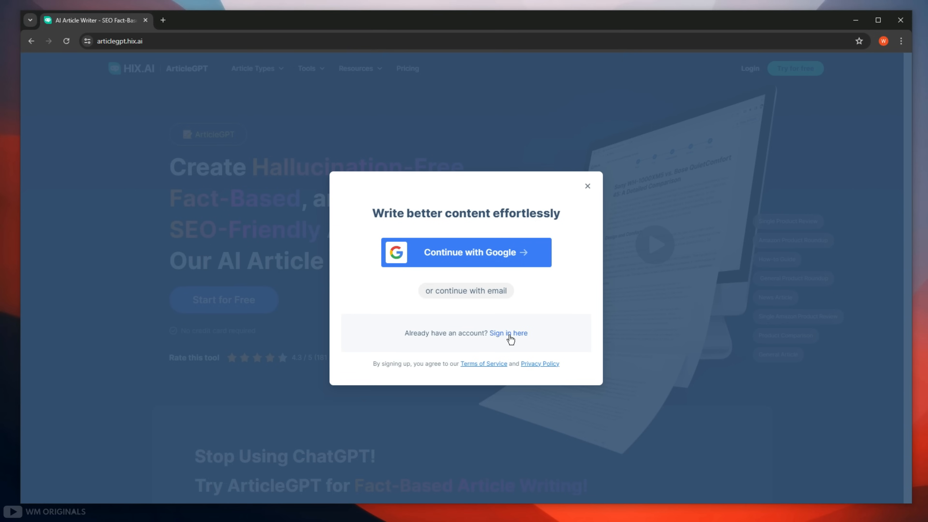
pyautogui.click(517, 335)
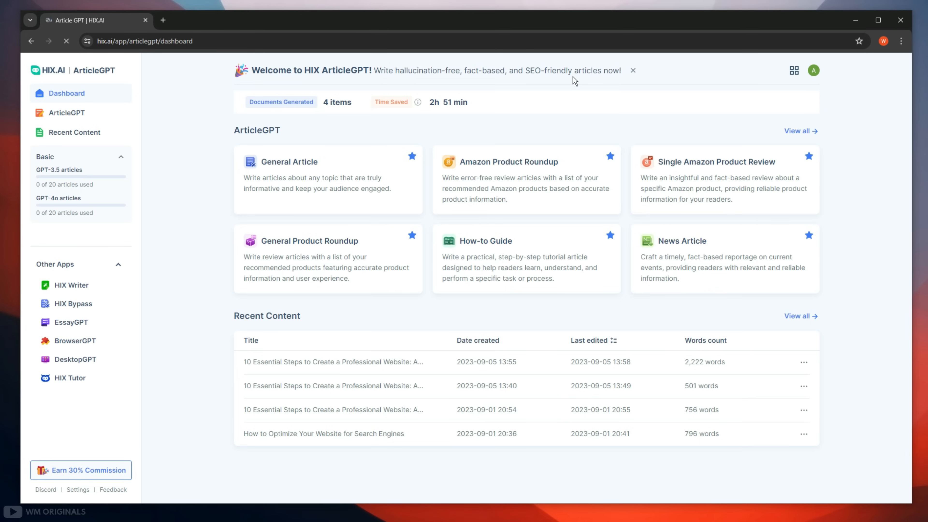
# Step: Look over the article types on the dashboard and start a How-to Guide in High Quality Mode
pyautogui.moveTo(323, 177)
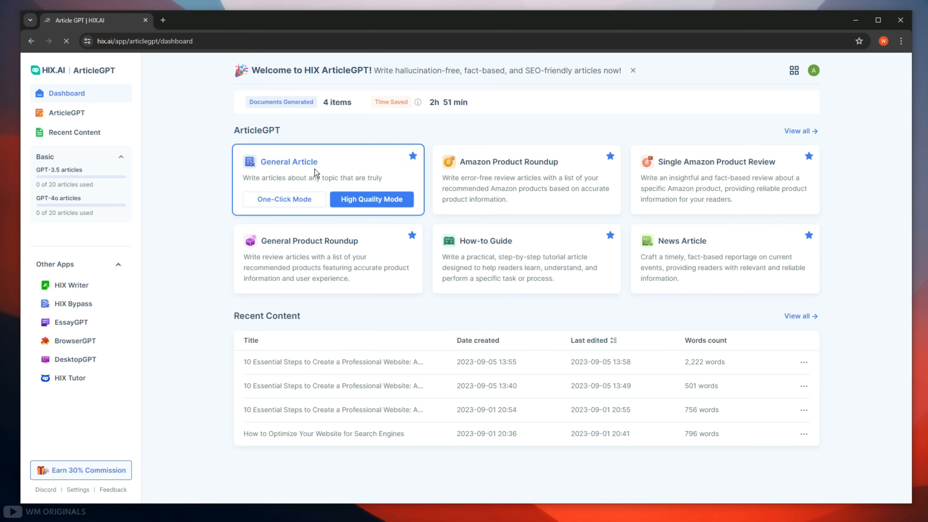
pyautogui.moveTo(469, 196)
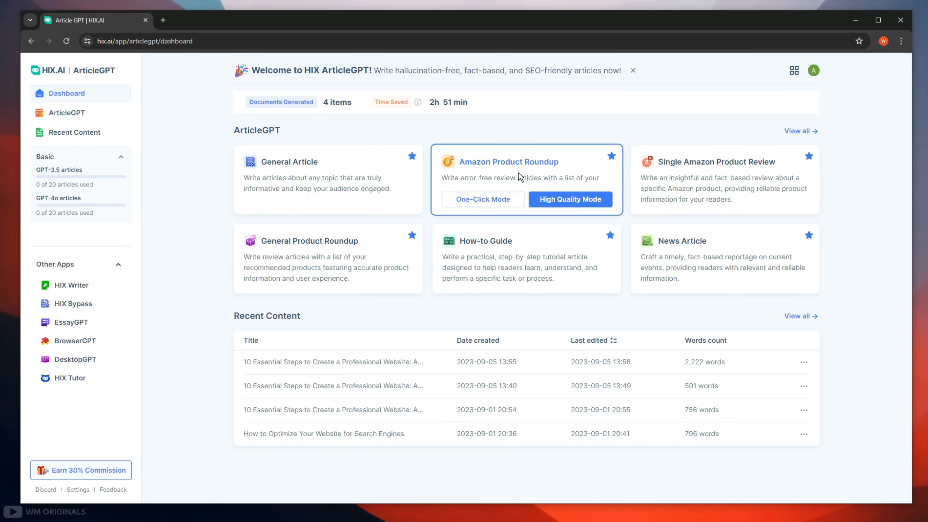
pyautogui.moveTo(705, 198)
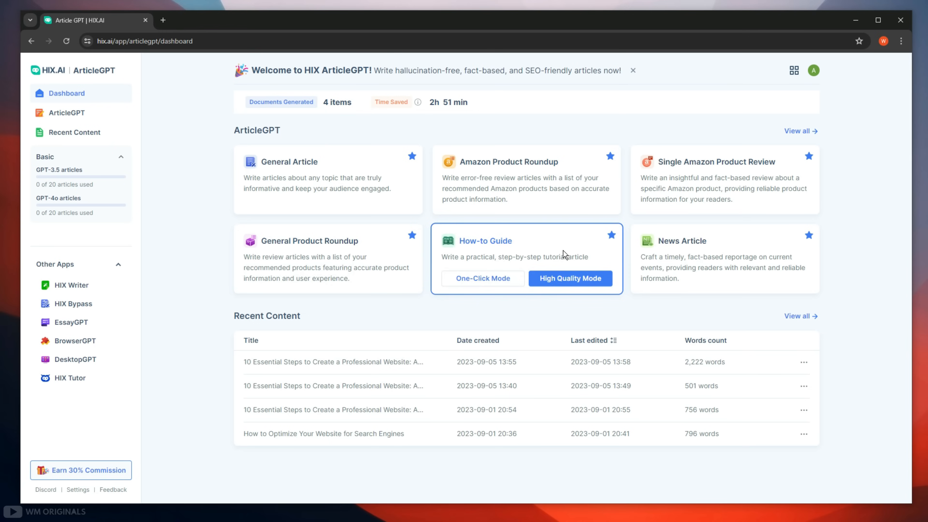
pyautogui.moveTo(801, 266)
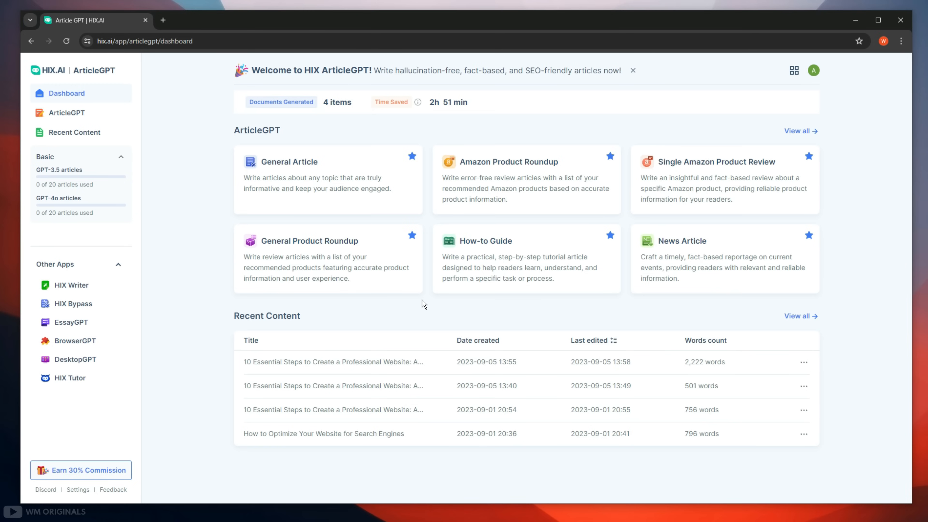
pyautogui.moveTo(535, 254)
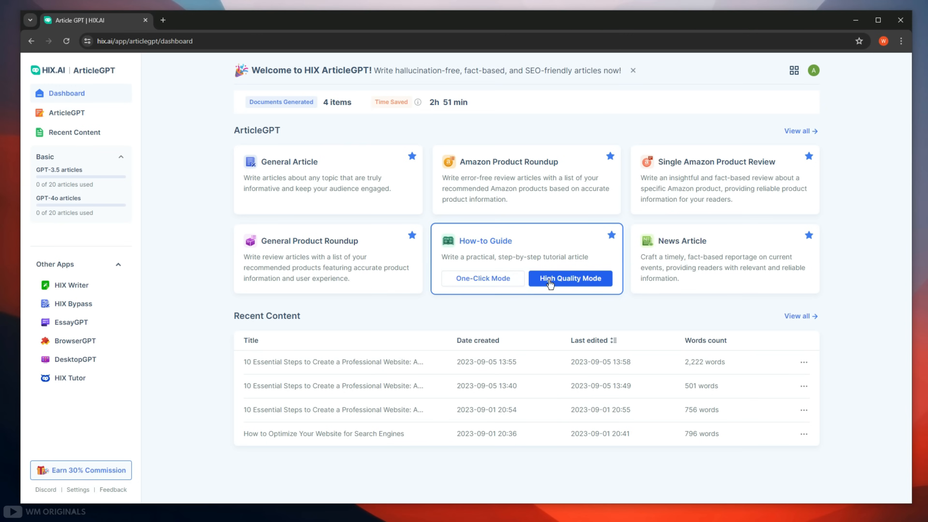
pyautogui.click(580, 281)
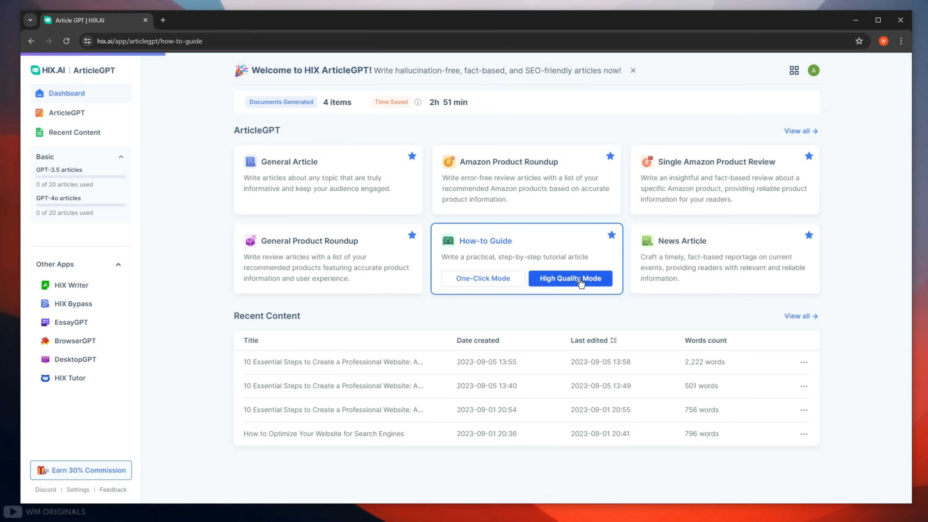
# Step: Describe the article topic as "How to build a professional website for e commerce"
pyautogui.click(380, 177)
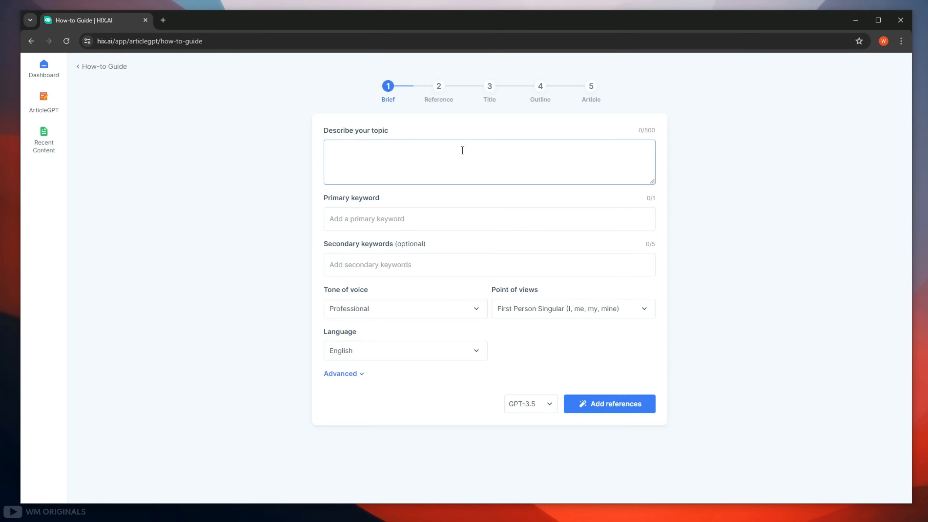
pyautogui.click(452, 166)
pyautogui.write('How to build a professional website for e commerce')
# Step: Add "digital marketing" as the primary keyword and choose Professional as the tone of voice
pyautogui.click(457, 221)
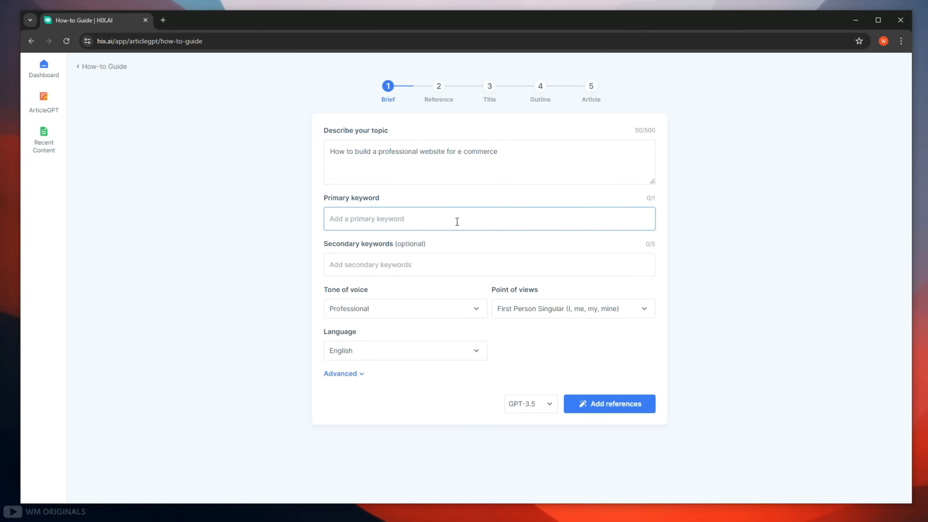
pyautogui.write('digital marketing')
pyautogui.press('Return')
pyautogui.click(339, 269)
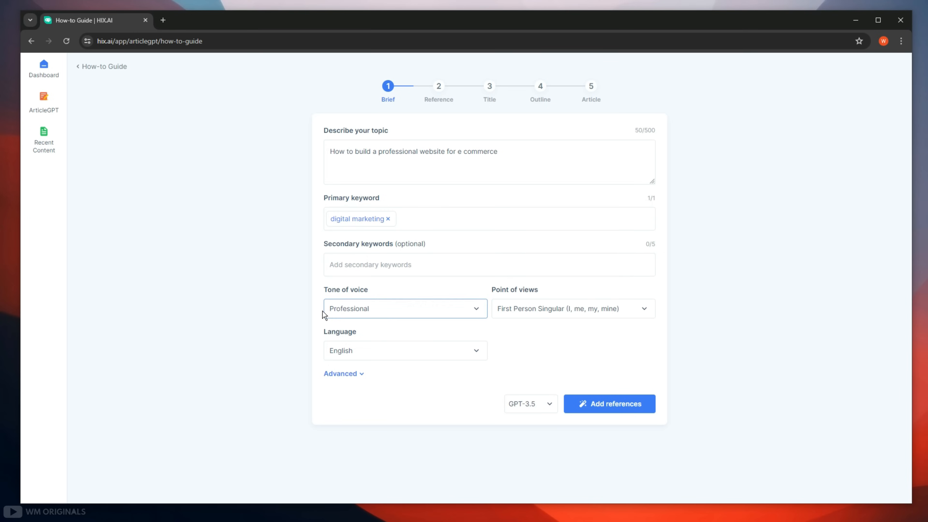
pyautogui.click(379, 314)
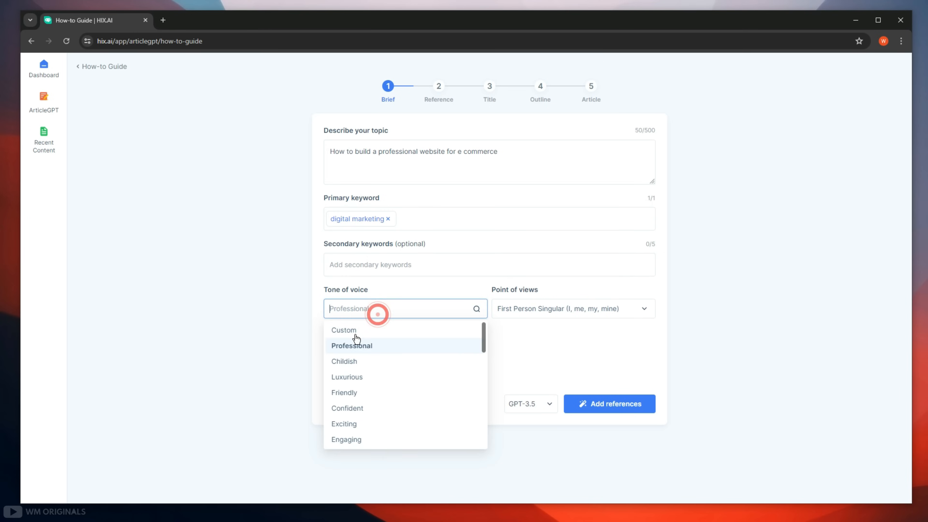
pyautogui.click(364, 348)
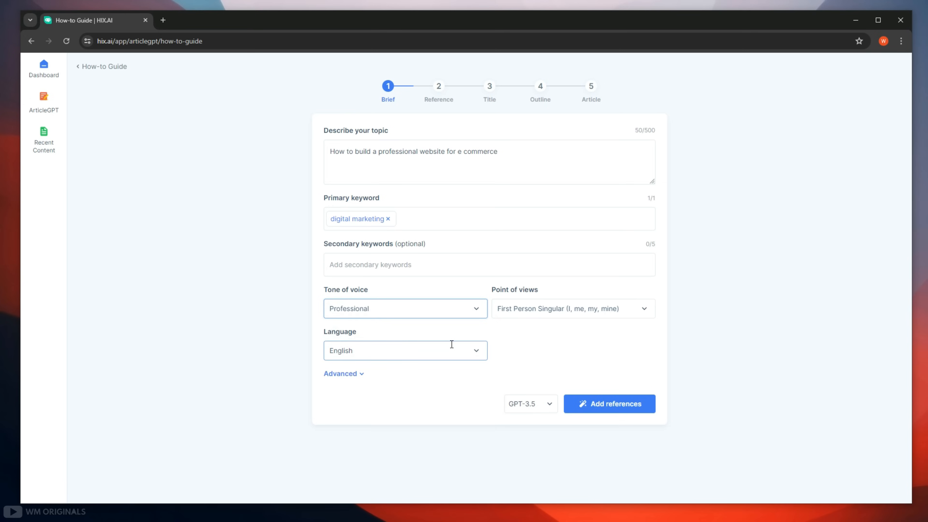
# Step: Browse the available languages, choose English, and set the point of view to First Person Plural (we, us, our, ours)
pyautogui.click(340, 351)
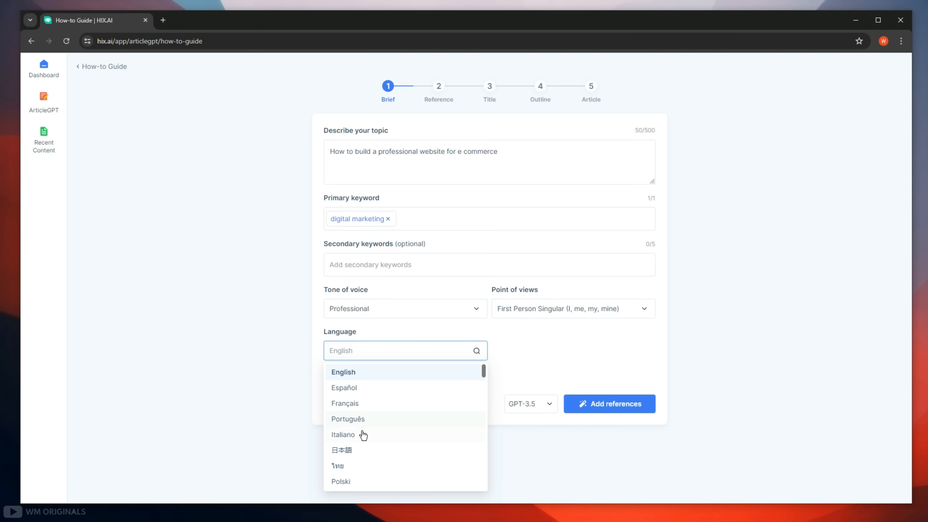
pyautogui.scroll(-3, 366, 435)
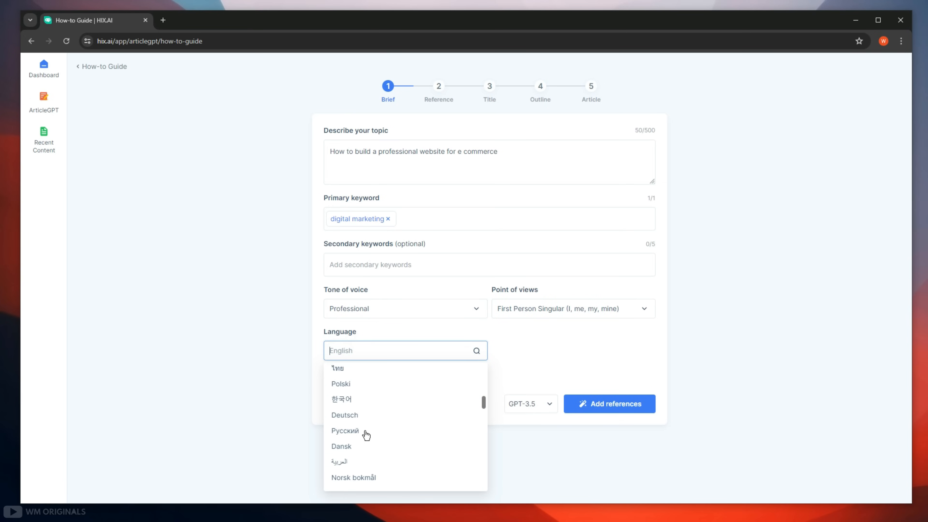
pyautogui.scroll(-5, 366, 435)
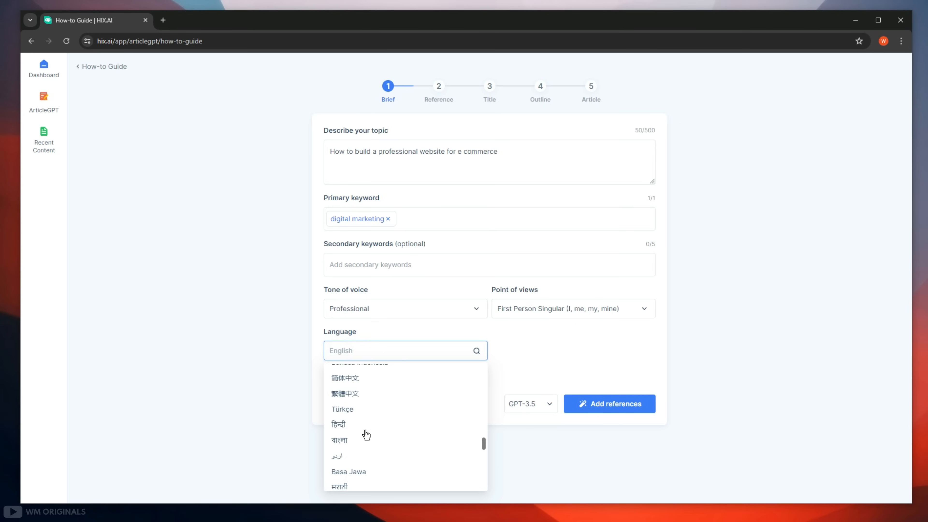
pyautogui.scroll(-2, 366, 435)
pyautogui.scroll(-2, 366, 435)
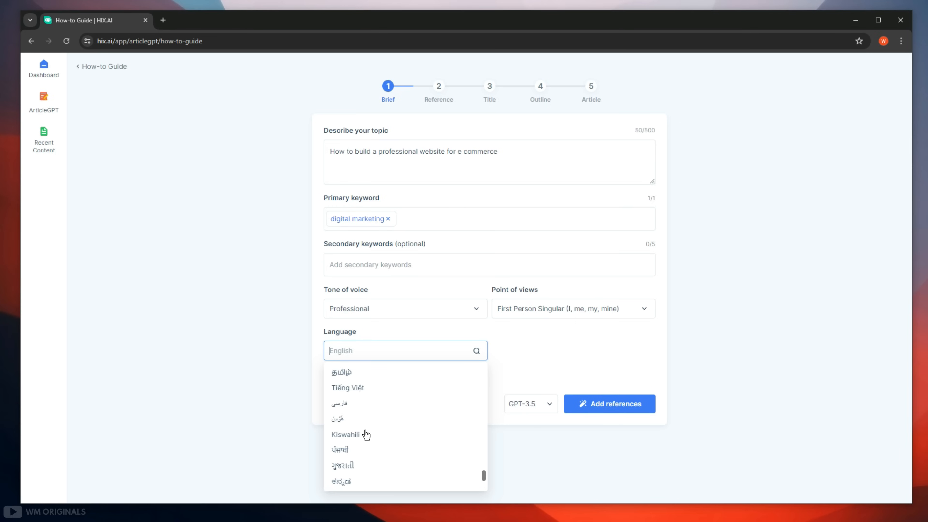
pyautogui.scroll(5, 366, 435)
pyautogui.scroll(3, 366, 435)
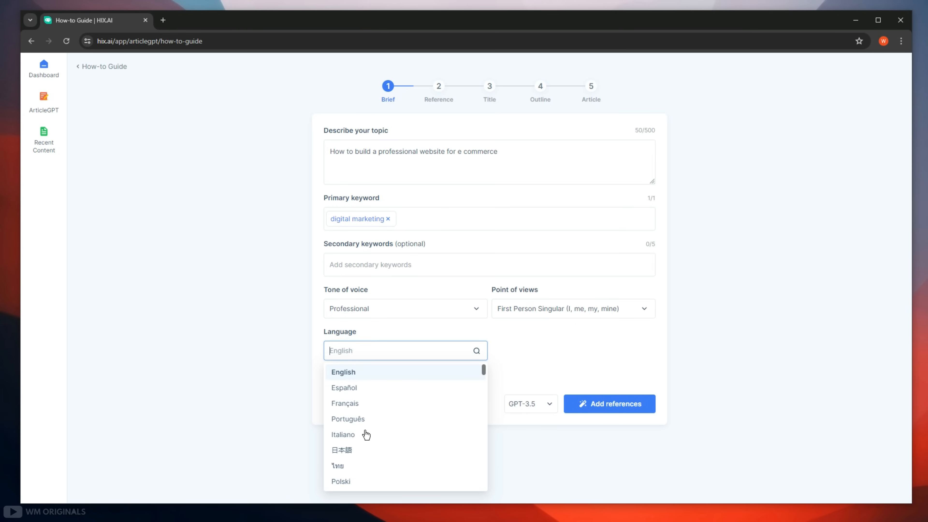
pyautogui.click(382, 376)
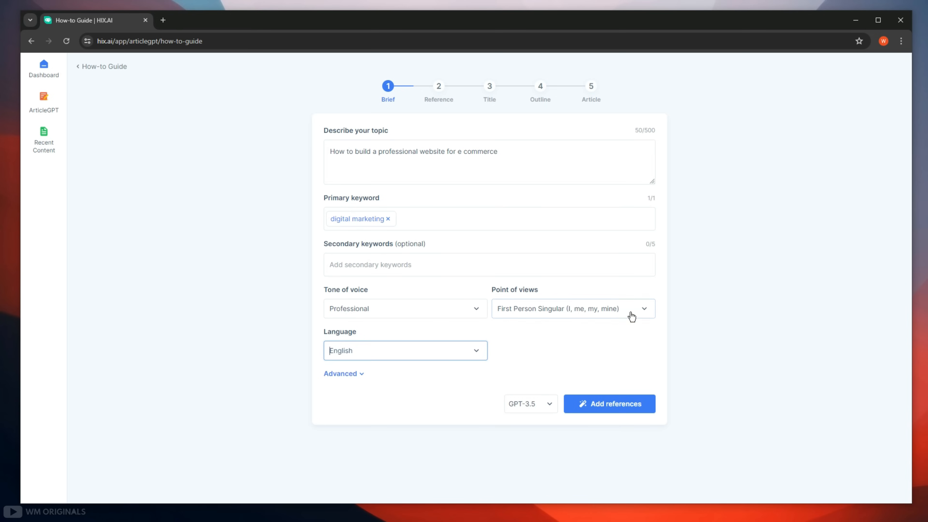
pyautogui.click(555, 314)
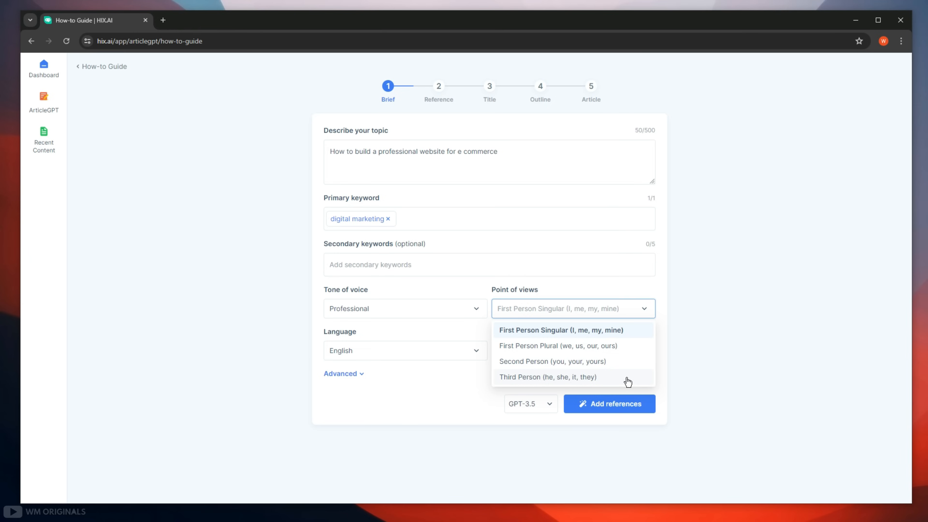
pyautogui.click(625, 347)
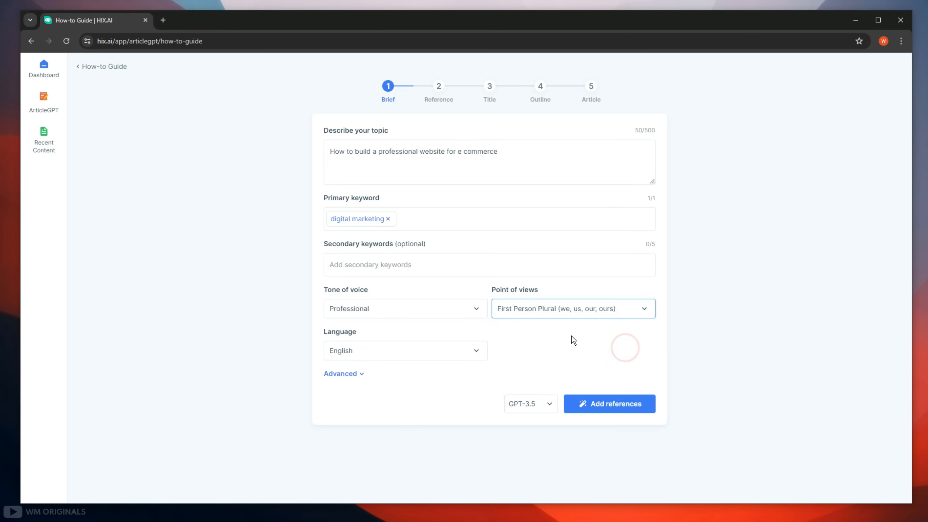
# Step: In the advanced settings, set the target audience to Everyone and the length to 1000-2000 words
pyautogui.click(357, 377)
pyautogui.scroll(-2, 407, 401)
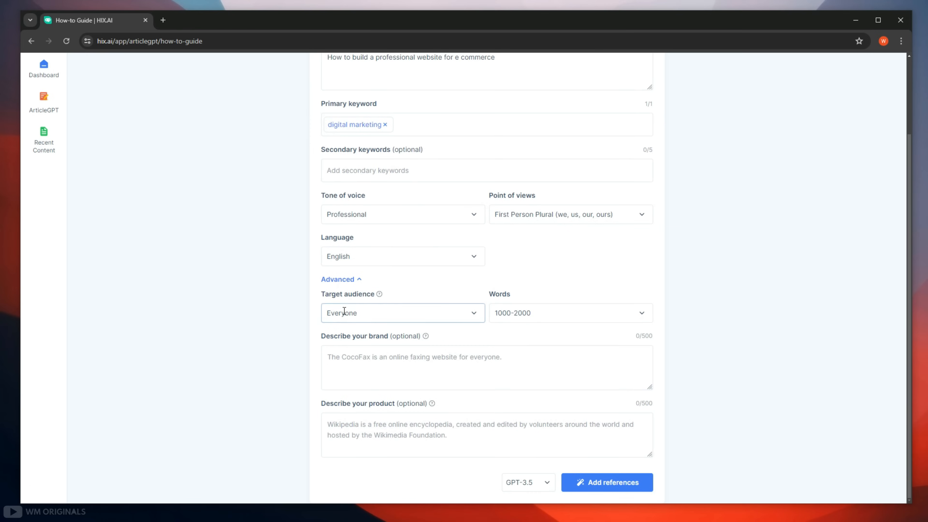
pyautogui.click(336, 312)
pyautogui.click(361, 348)
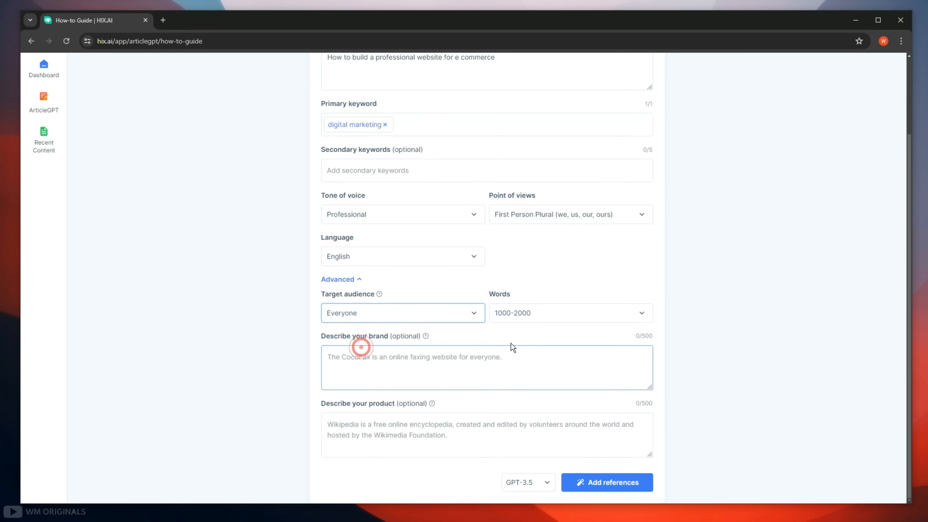
pyautogui.click(592, 314)
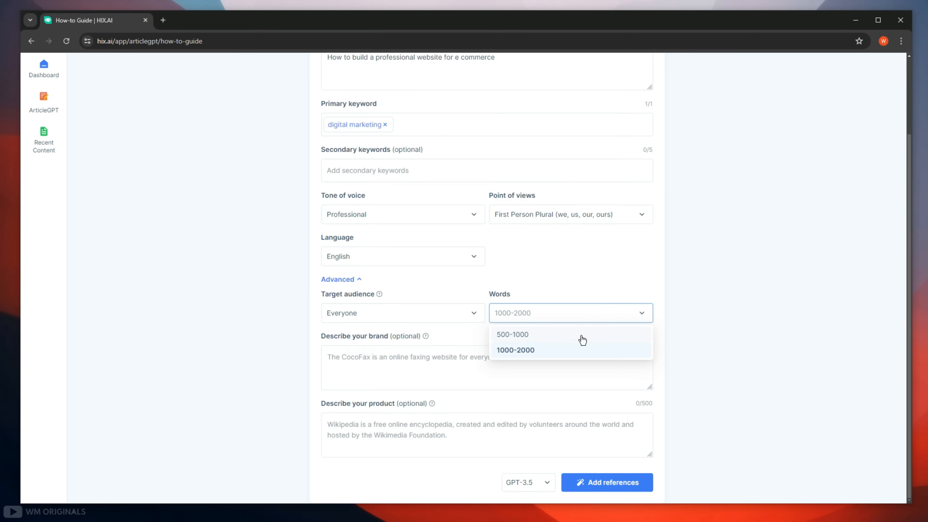
pyautogui.click(591, 351)
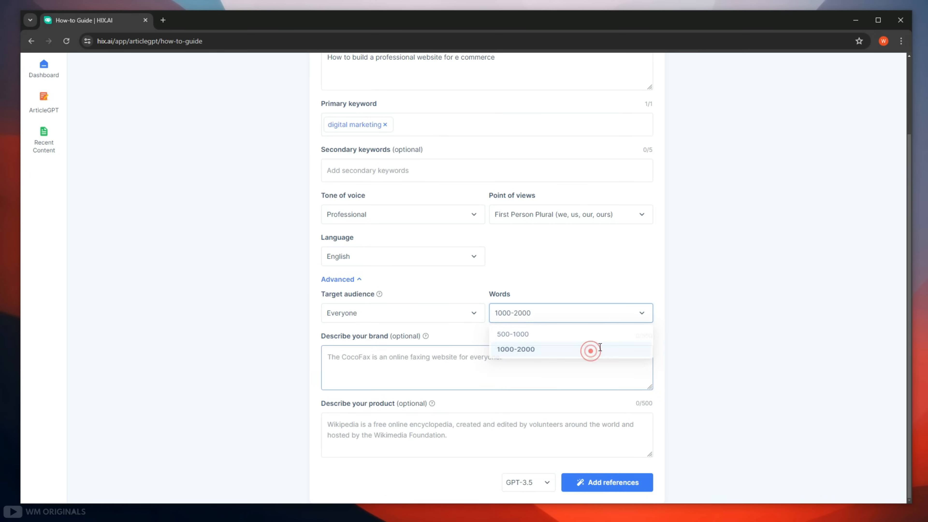
# Step: Select GPT-4o as the model and submit the brief to continue to adding references
pyautogui.click(529, 484)
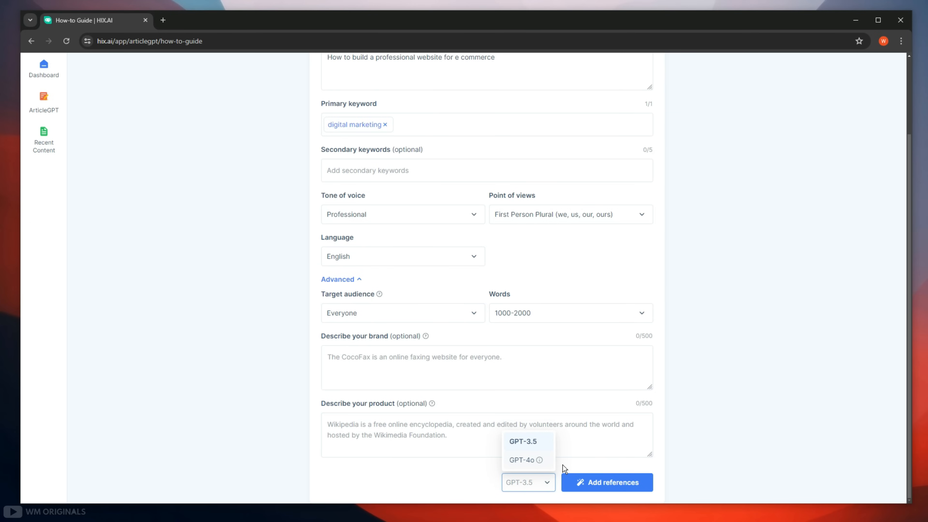
pyautogui.click(520, 462)
pyautogui.click(595, 482)
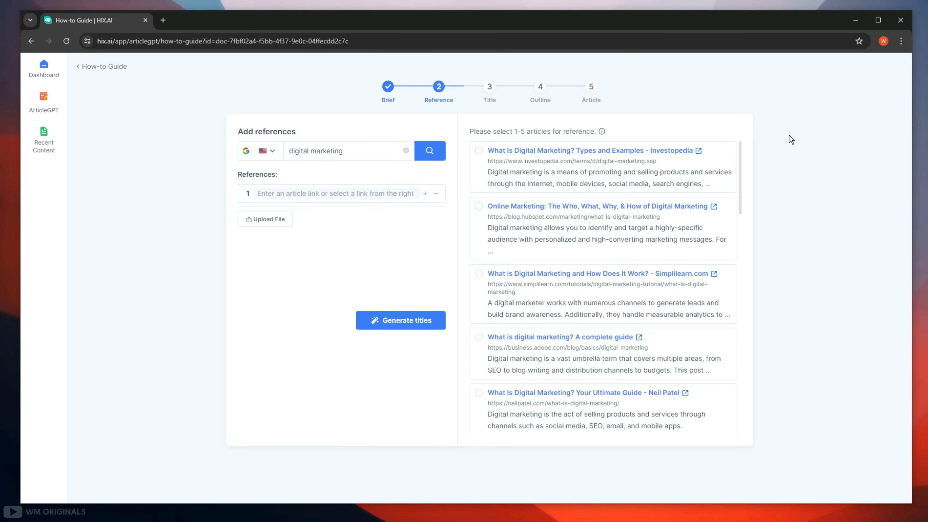
# Step: Select the Investopedia, HubSpot, Digital Marketing Institute and SNHU articles as references and generate titles from them
pyautogui.scroll(-10, 592, 278)
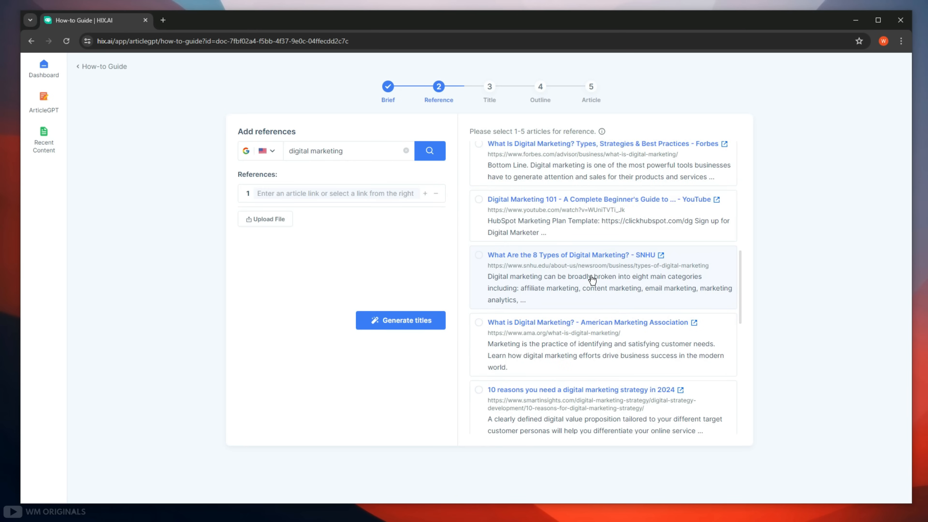
pyautogui.scroll(-10, 578, 285)
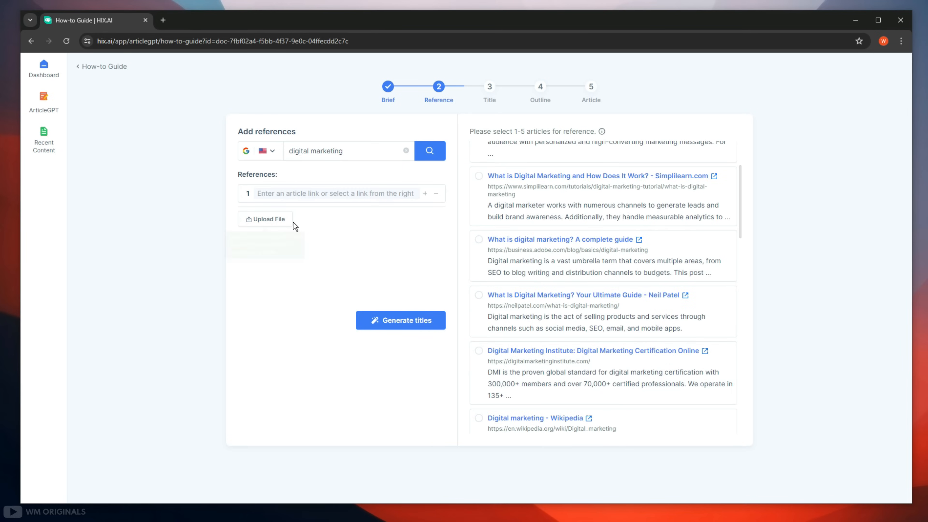
pyautogui.scroll(3, 626, 254)
pyautogui.click(618, 168)
pyautogui.click(621, 223)
pyautogui.scroll(-4, 628, 274)
pyautogui.click(634, 329)
pyautogui.scroll(-5, 645, 392)
pyautogui.click(621, 381)
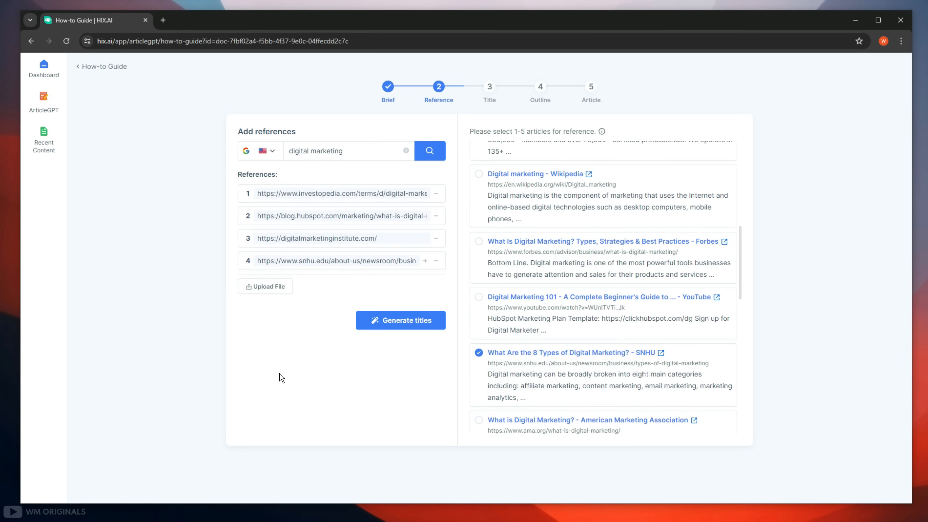
pyautogui.click(397, 322)
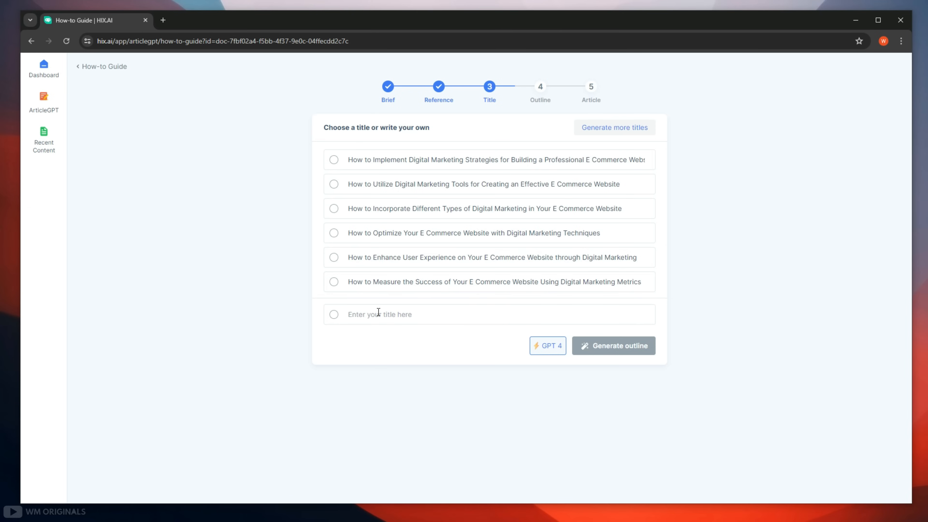
# Step: Choose the title "How to Enhance User Experience on Your E Commerce Website through Digital Marketing" and generate outlines from it
pyautogui.click(335, 260)
pyautogui.click(631, 342)
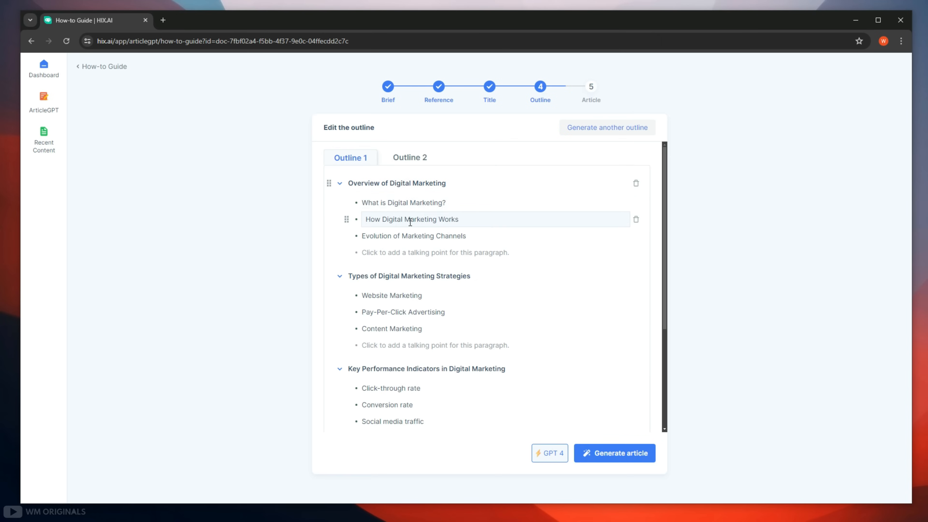
# Step: Review the headings and talking points of Outline 1 and add a generated FAQs section at its end
pyautogui.scroll(-1, 463, 302)
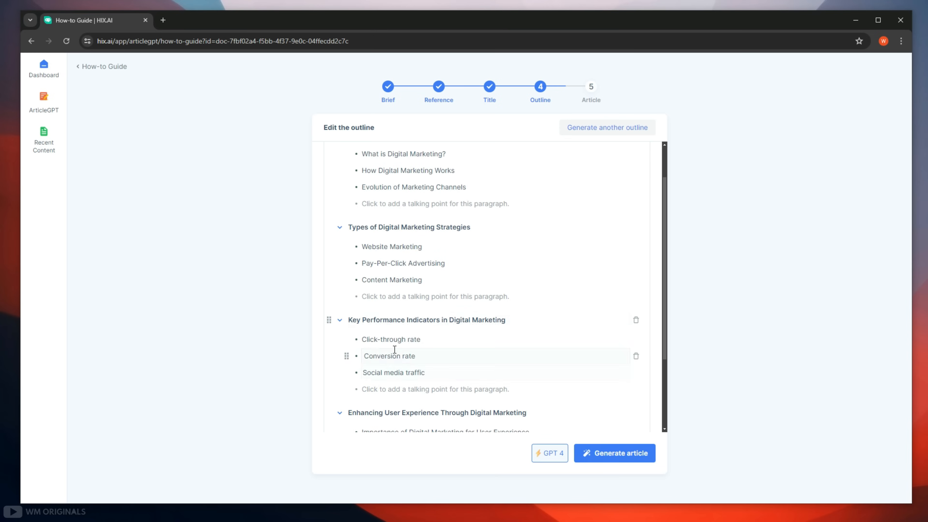
pyautogui.scroll(-2, 475, 362)
pyautogui.scroll(-1, 477, 364)
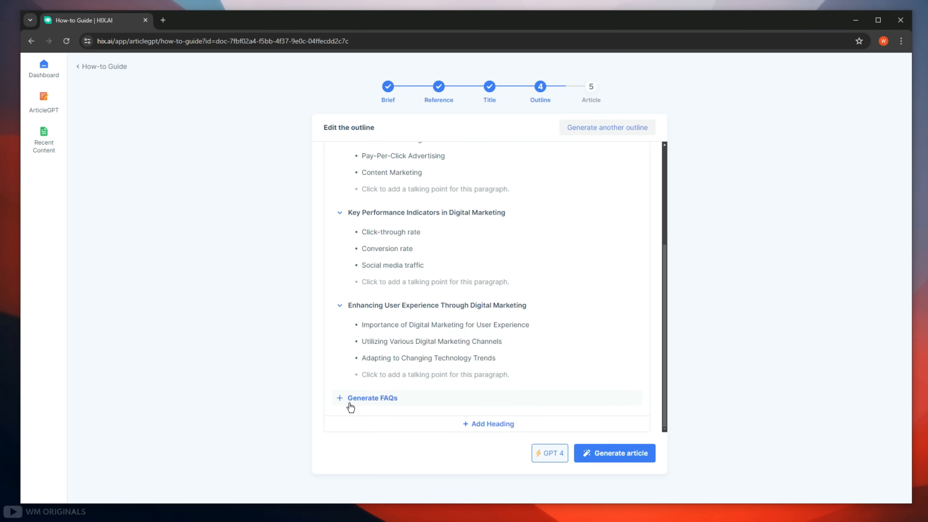
pyautogui.scroll(5, 455, 304)
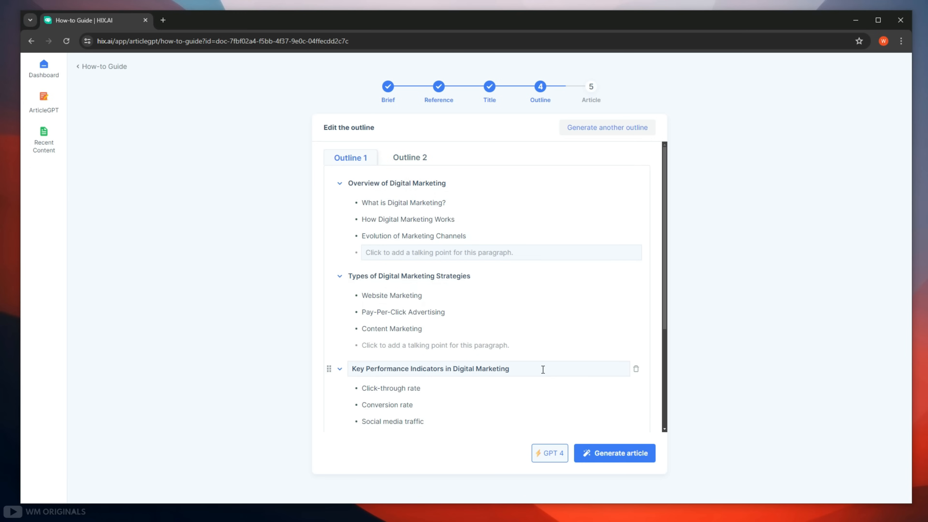
pyautogui.scroll(-4, 426, 417)
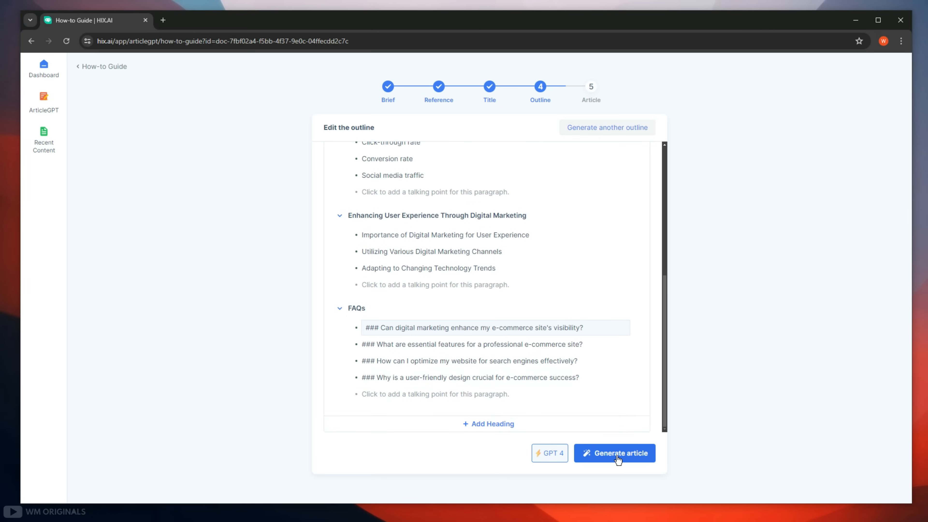
# Step: Generate the article from Outline 1 and read through its sections
pyautogui.click(627, 454)
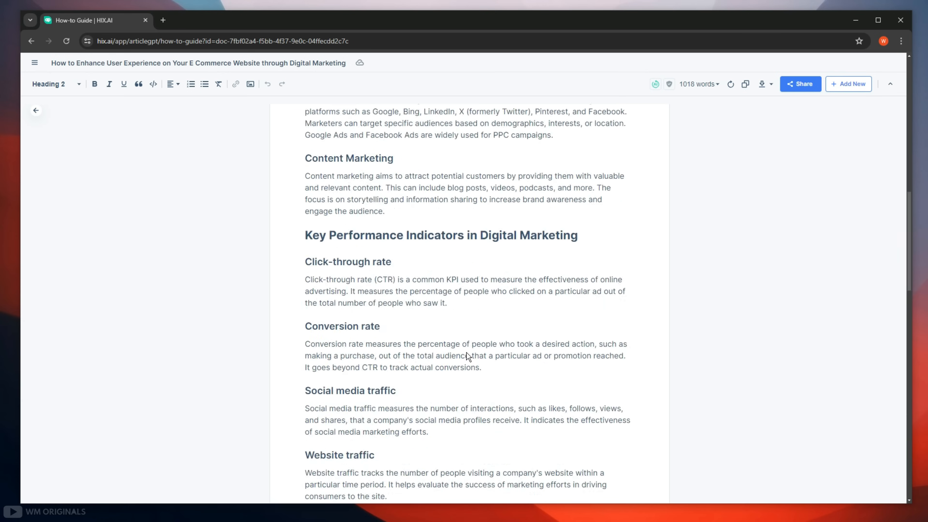
pyautogui.scroll(-10, 355, 341)
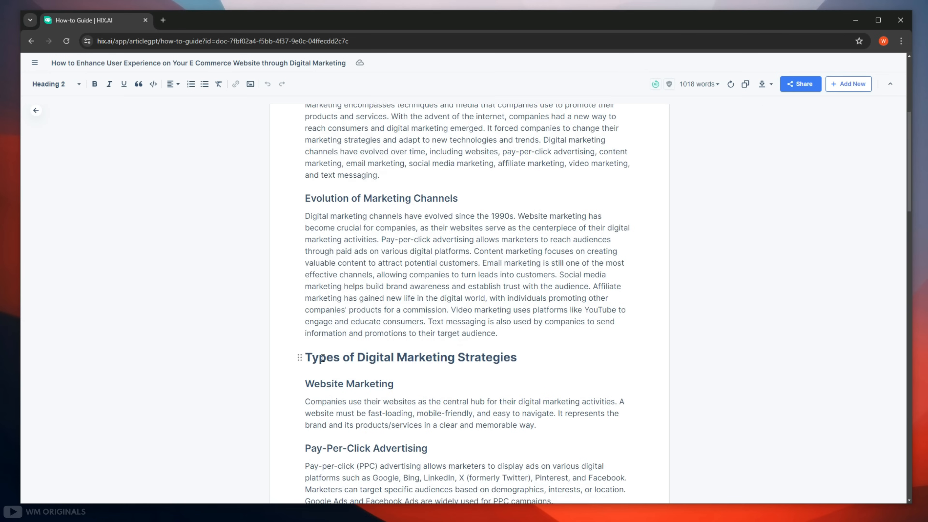
pyautogui.scroll(-13, 540, 294)
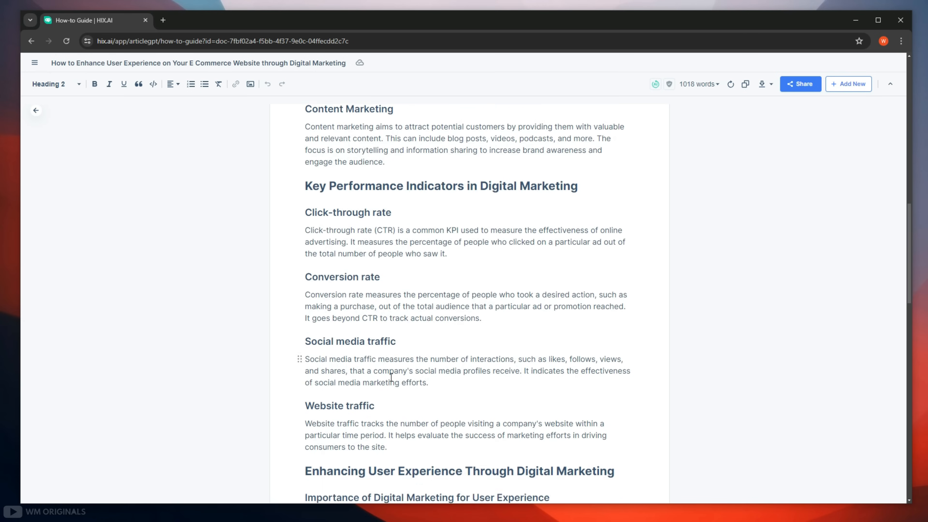